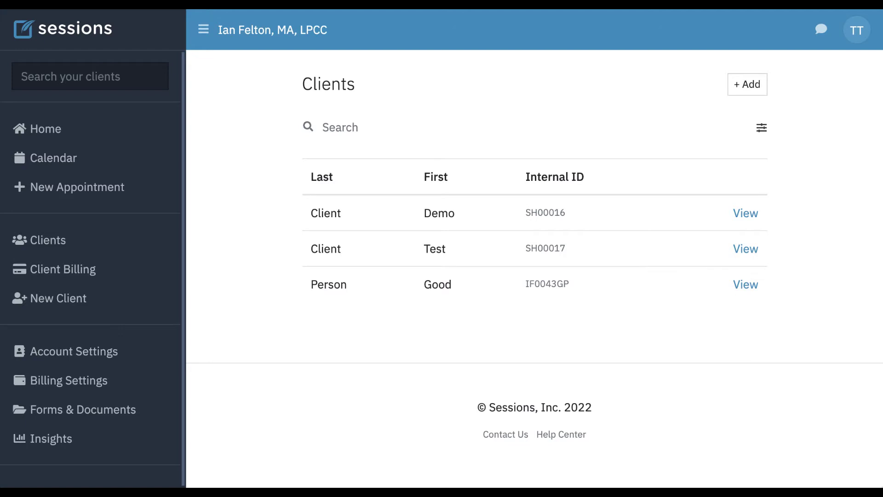
Open the third client's Diagnosis & Treatment tab and review the signed active plan.
click(749, 285)
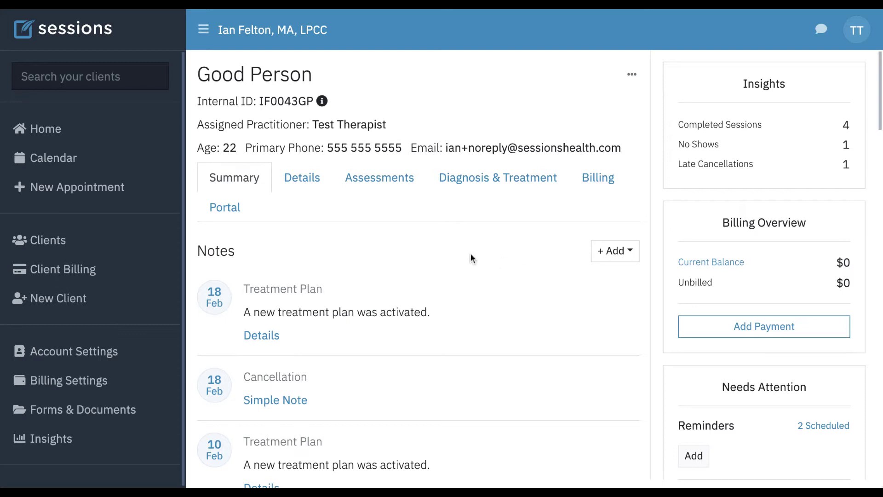
click(501, 182)
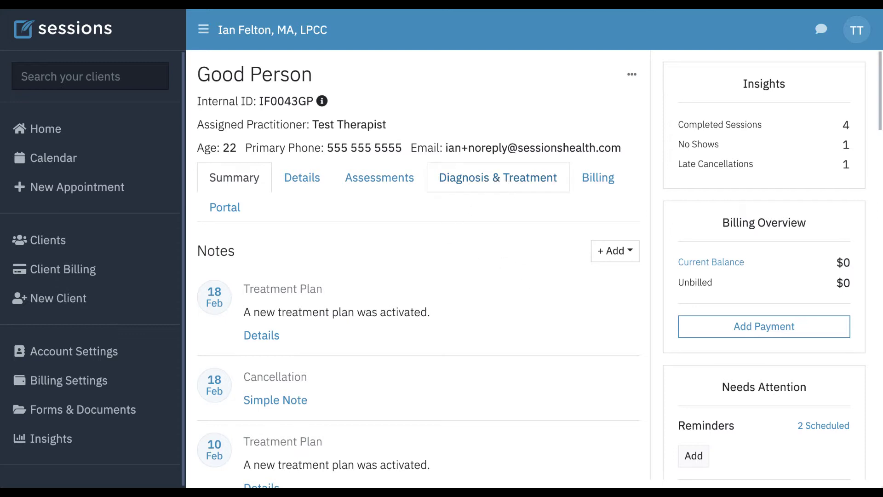
scroll(460, 304, down, 3)
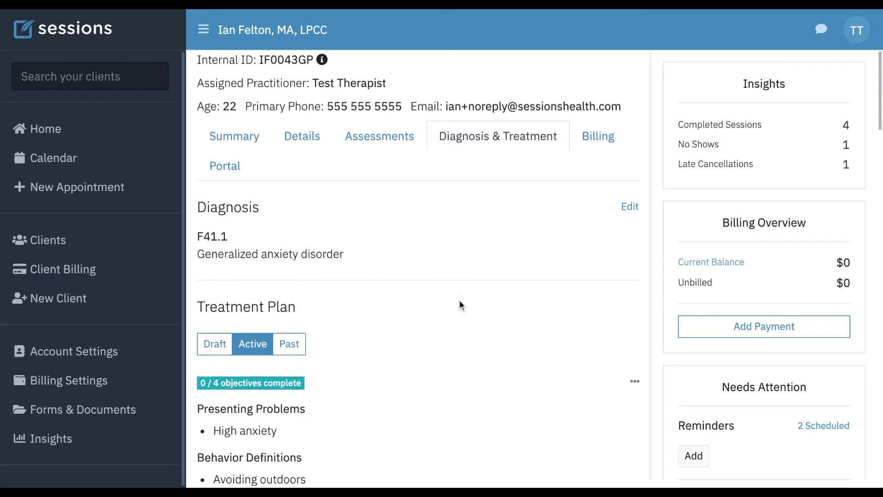
scroll(461, 304, down, 2)
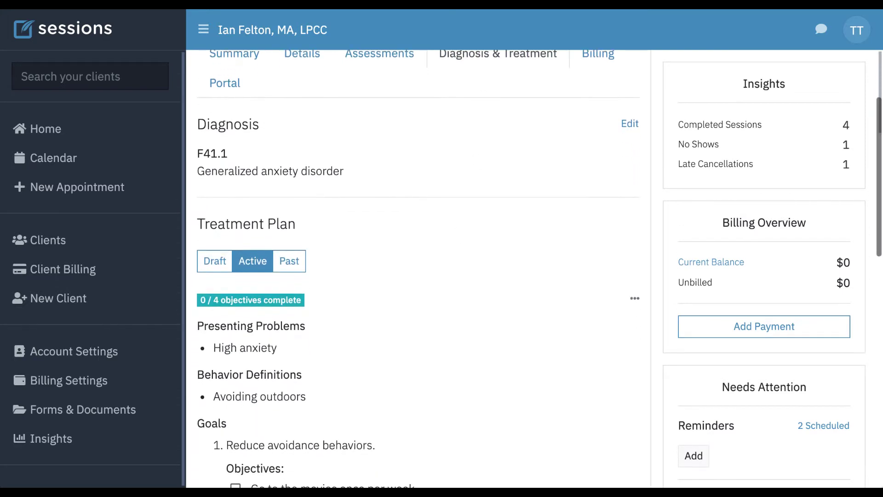
scroll(460, 304, down, 7)
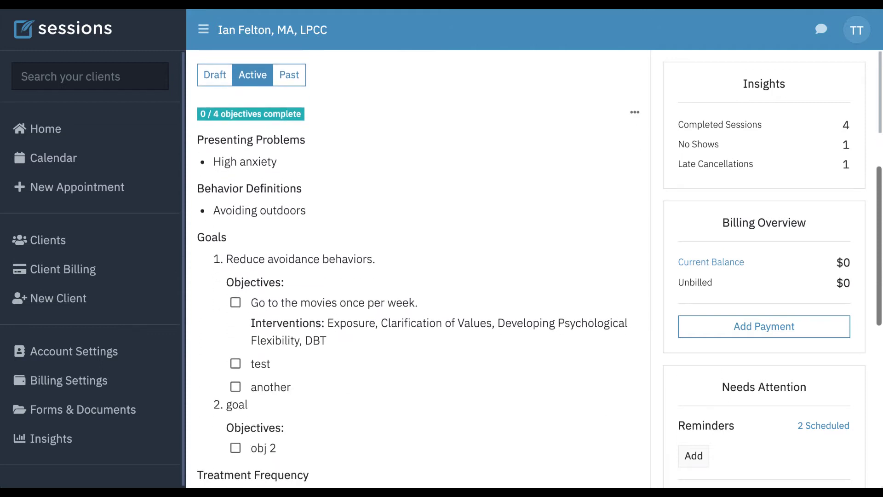
scroll(460, 304, up, 2)
scroll(460, 305, down, 5)
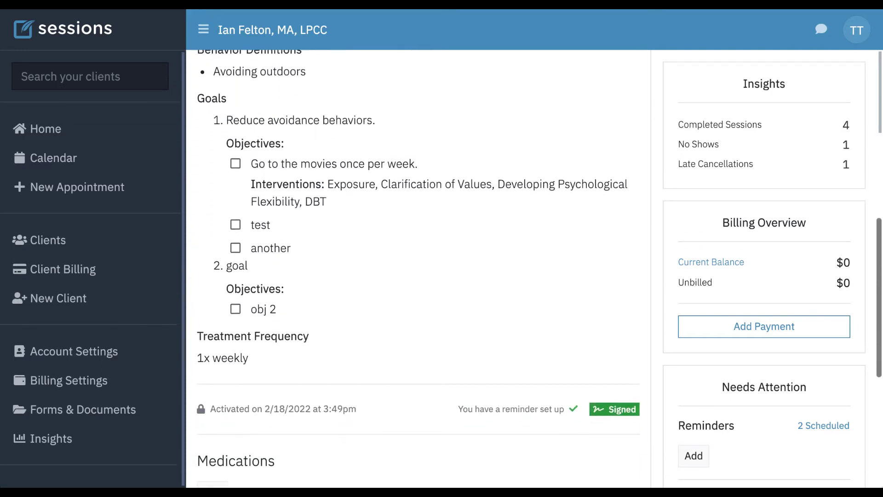
scroll(460, 305, down, 1)
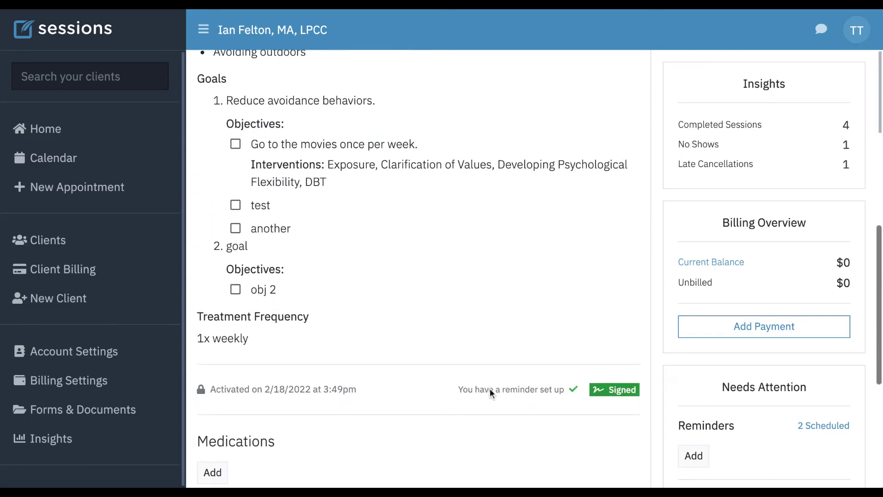
mouse_move(614, 391)
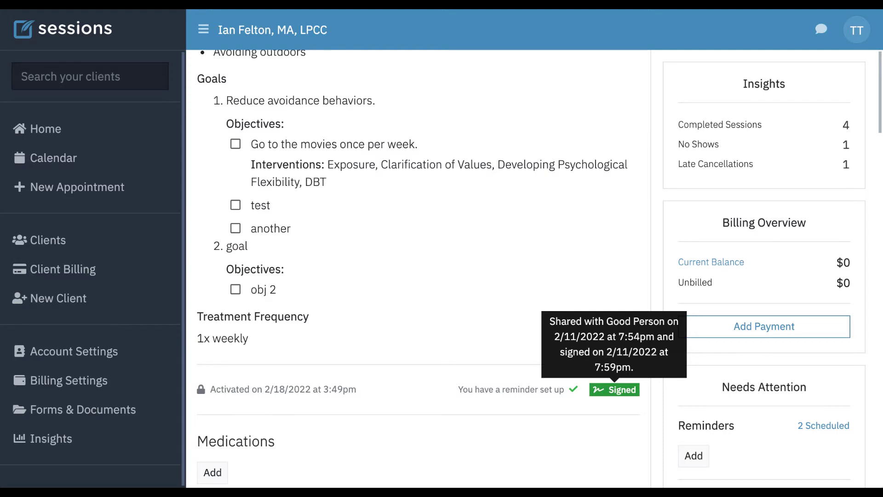
scroll(395, 332, up, 5)
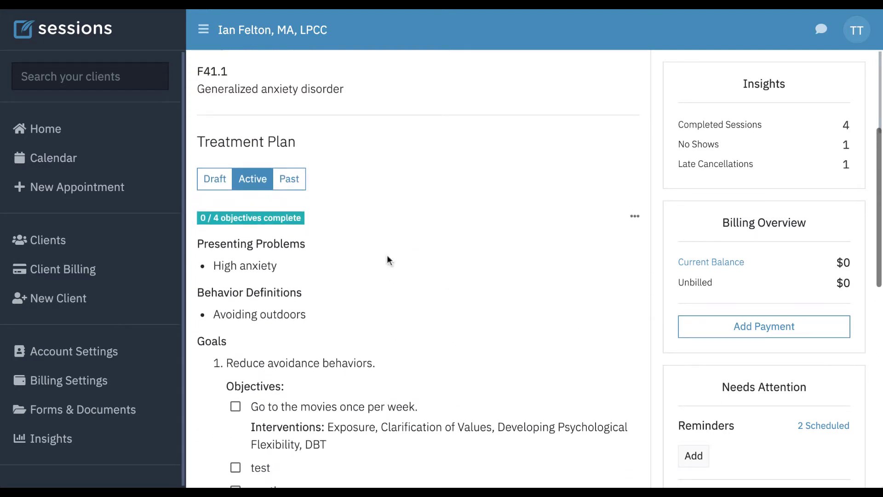
Switch to the draft treatment plan and begin sharing it with the client.
click(214, 183)
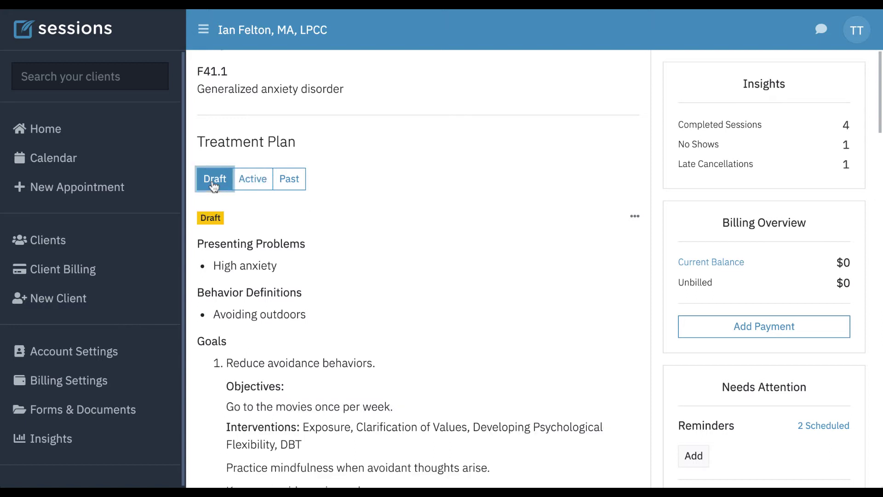
scroll(351, 329, down, 2)
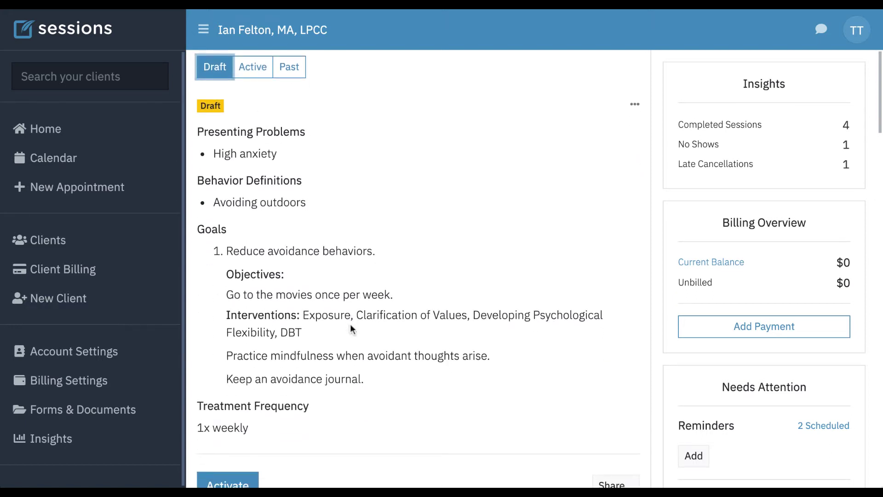
scroll(282, 226, up, 1)
scroll(282, 225, down, 2)
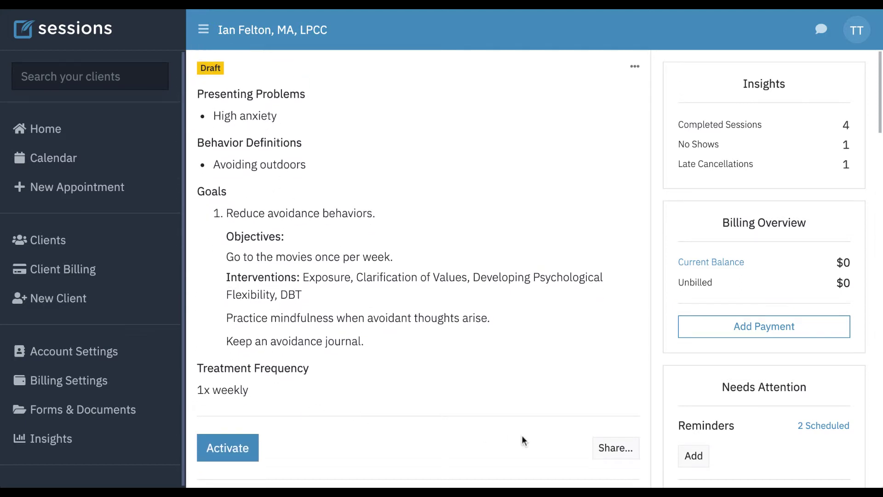
click(616, 449)
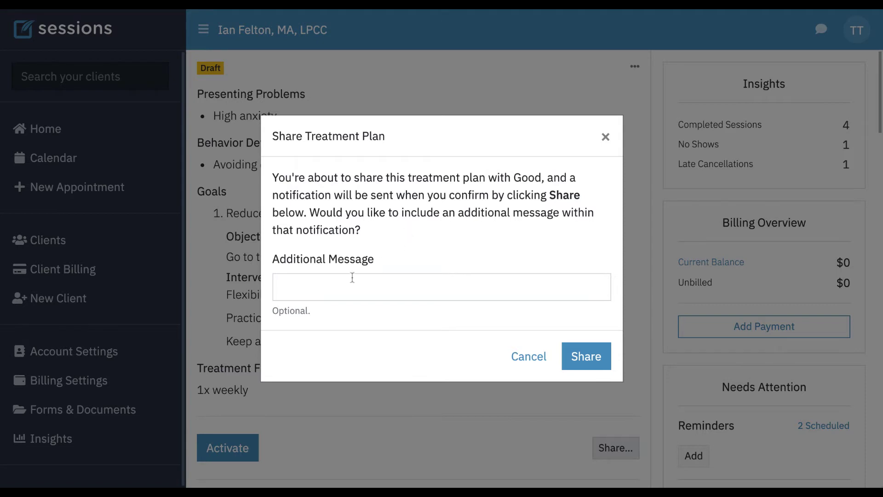
Share the draft plan with the note 'As discussed in our last session. Please review and sign.'.
click(333, 286)
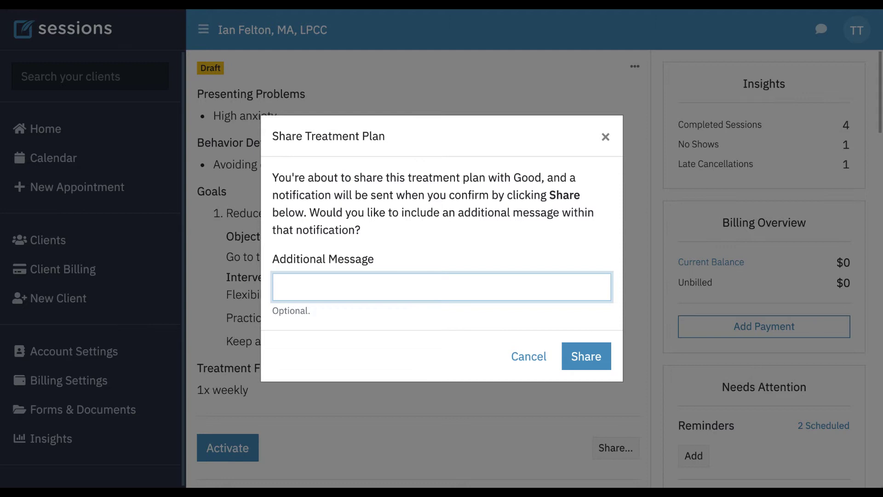
text(As discussed in our last)
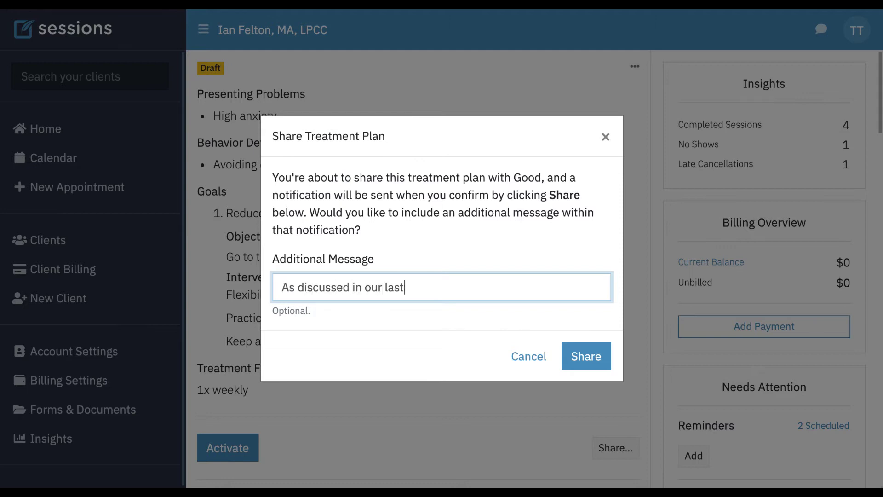
text( sessions.)
key(BackSpace)
key(BackSpace)
text(. Please )
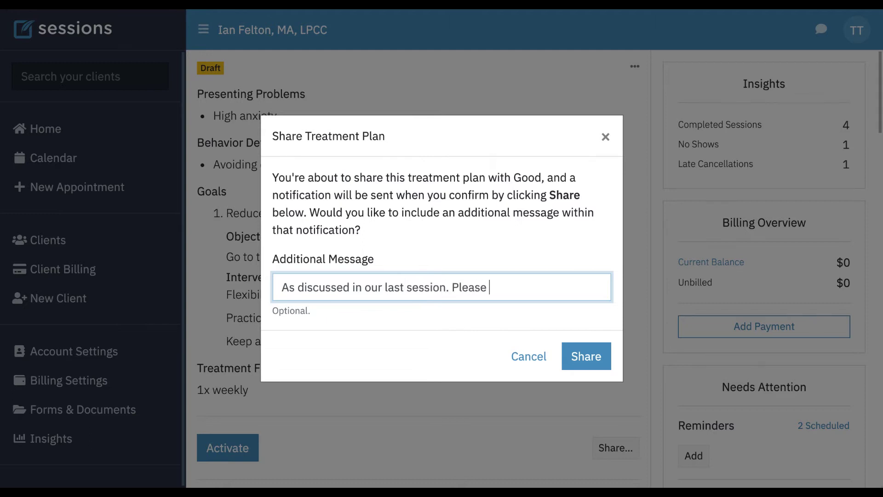
text(review and sign.)
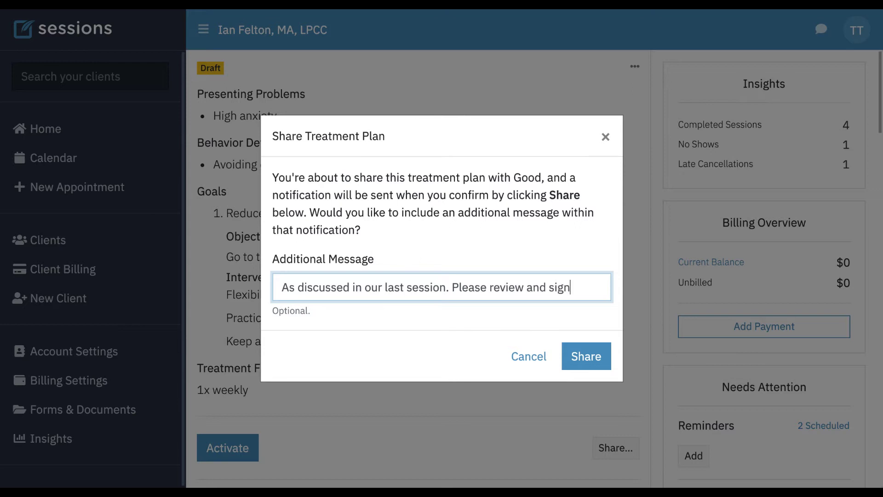
click(587, 356)
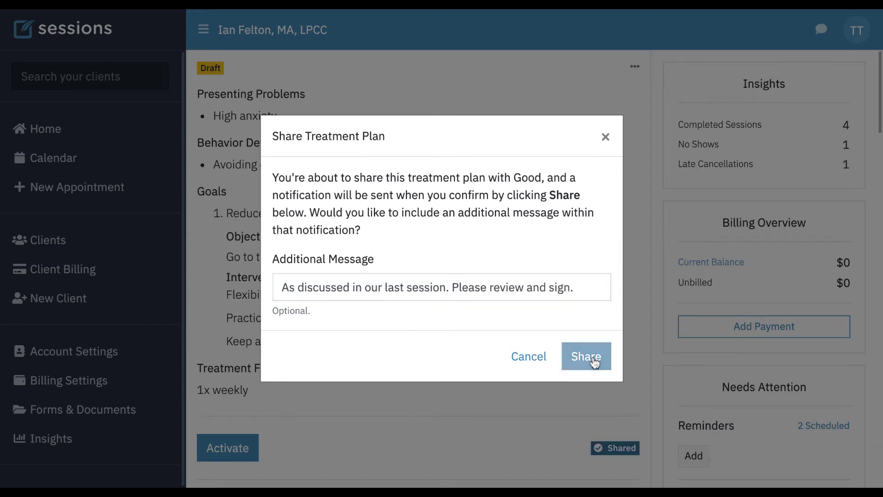
mouse_move(616, 454)
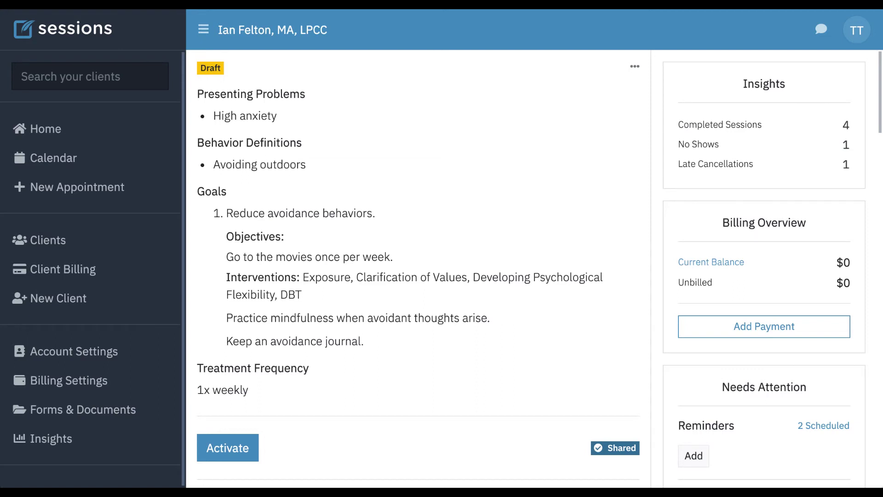
Compare the active and draft treatment plans, then go to the client's Assessments tab.
scroll(250, 73, up, 2)
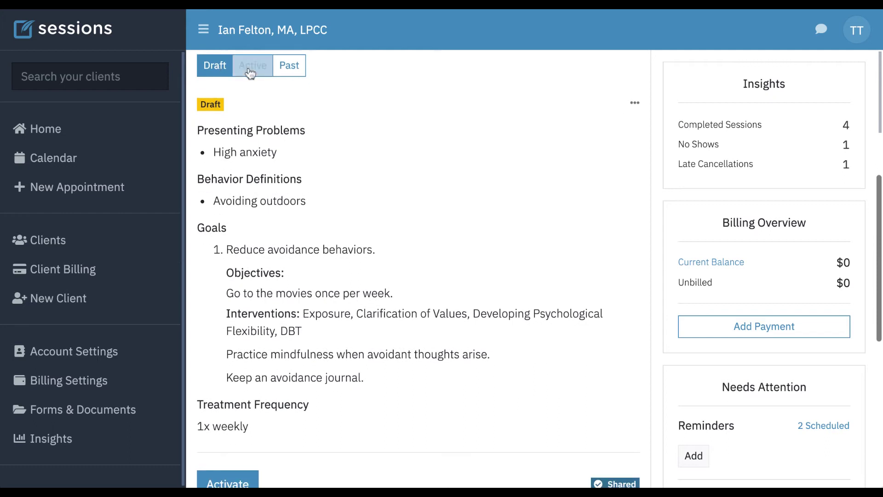
click(251, 68)
scroll(449, 296, down, 3)
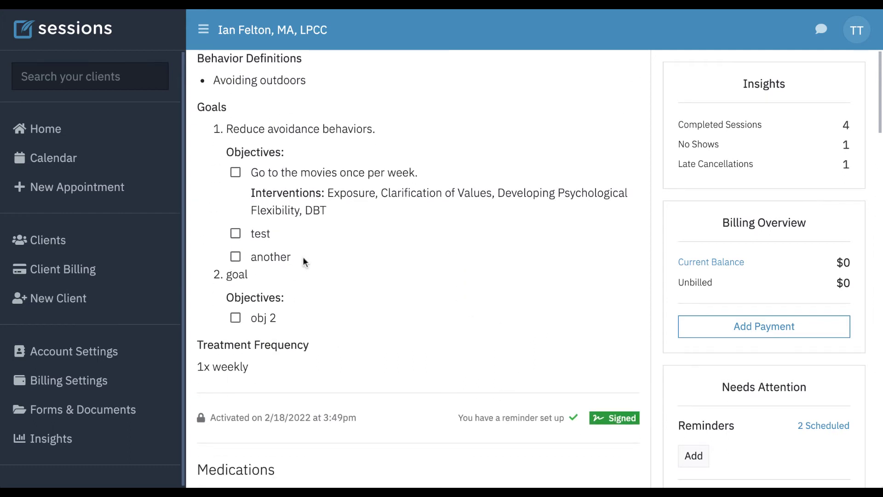
scroll(303, 258, up, 1)
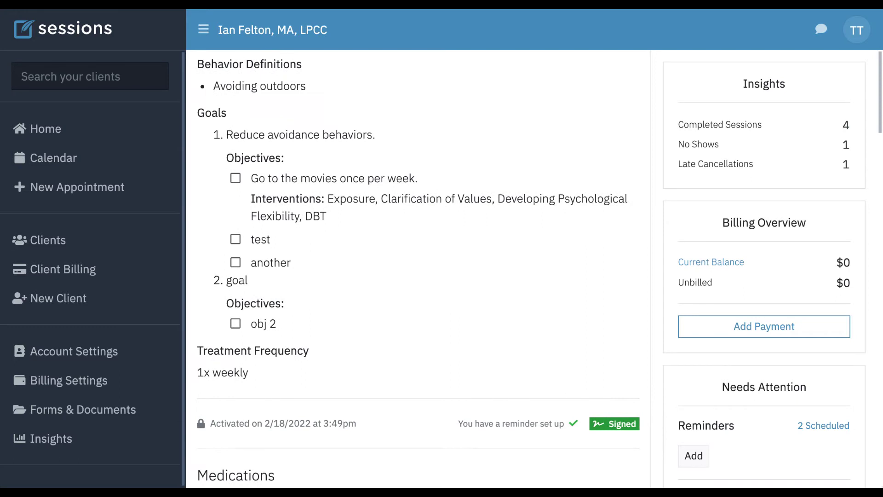
scroll(302, 237, up, 3)
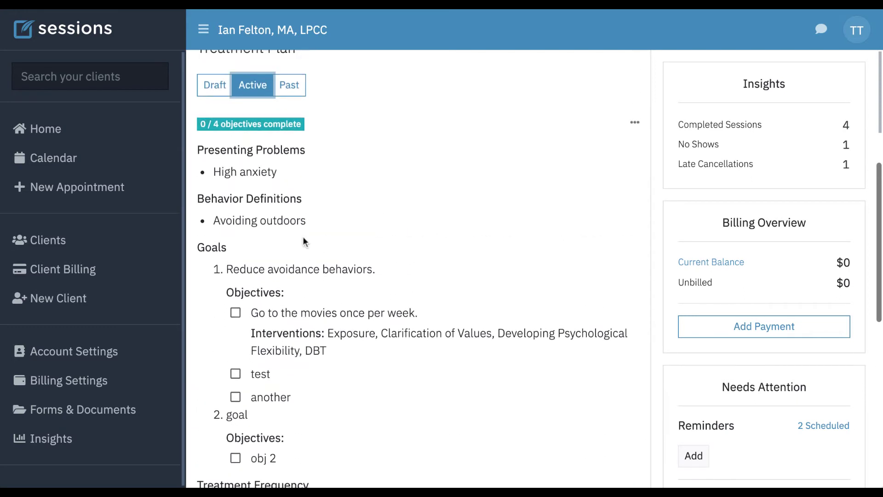
click(218, 96)
scroll(393, 332, down, 3)
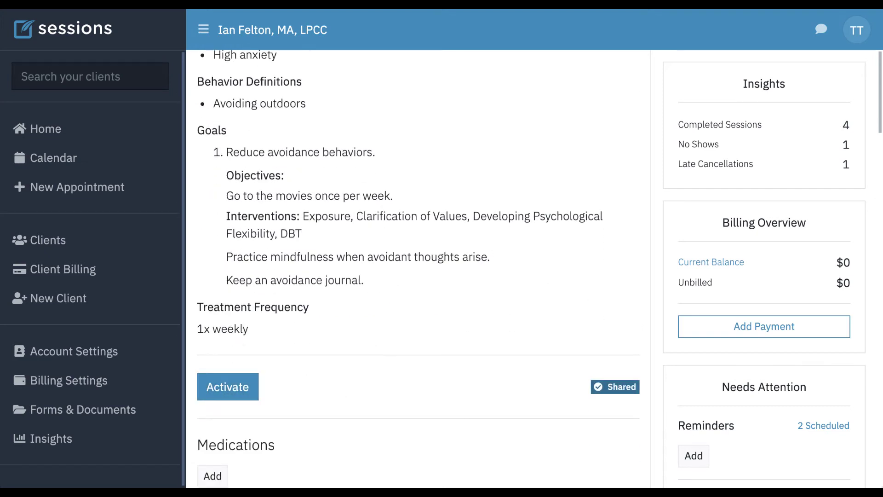
scroll(392, 234, up, 9)
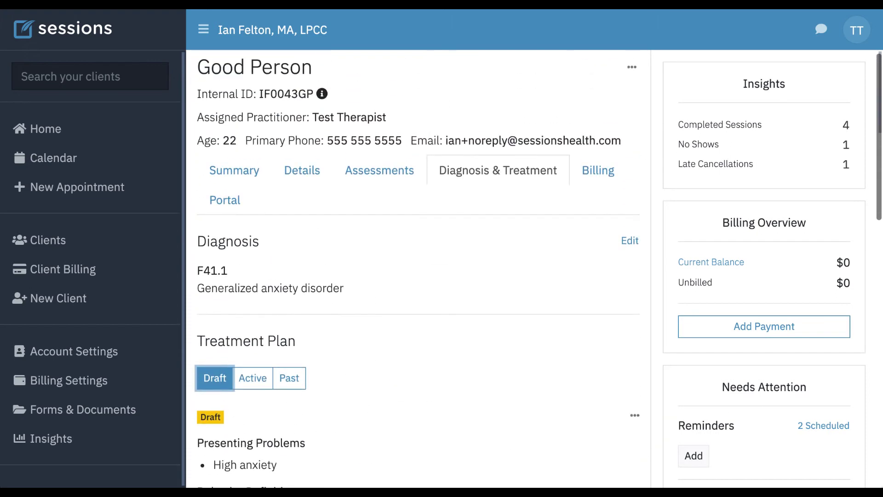
click(385, 172)
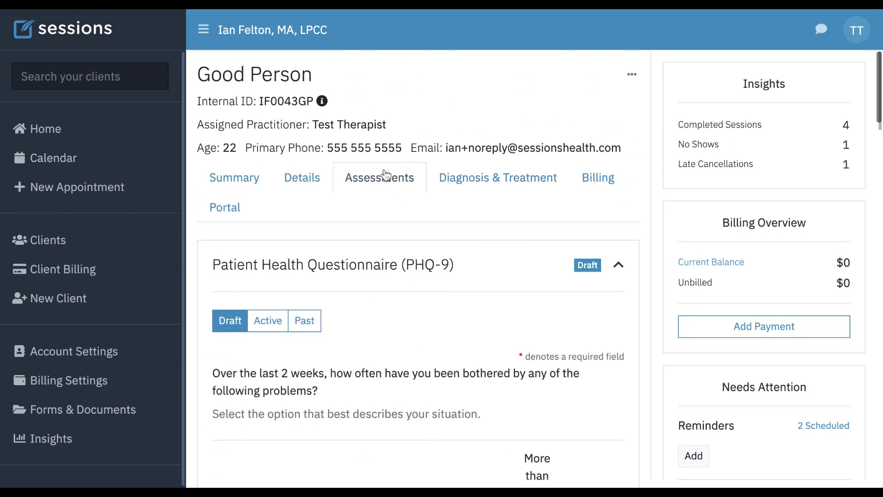
Collapse the draft PHQ-9 panel to reveal the Start an Assessment options.
click(619, 267)
scroll(611, 340, down, 2)
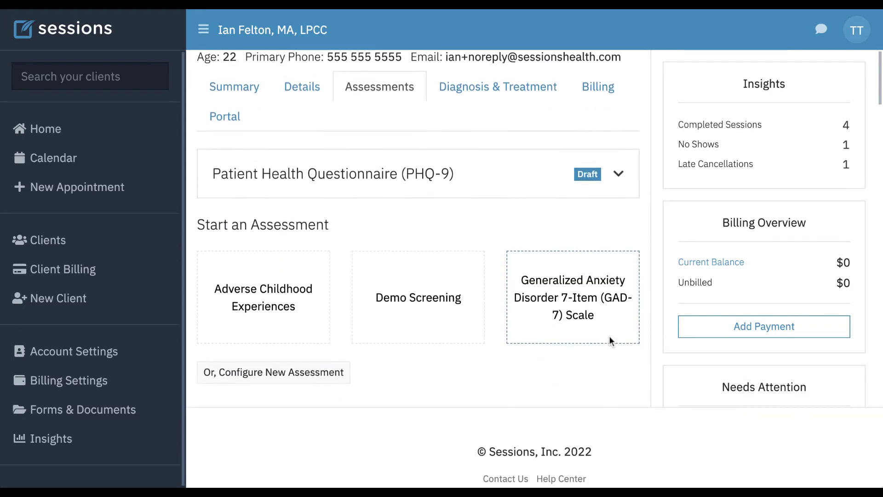
scroll(609, 341, up, 1)
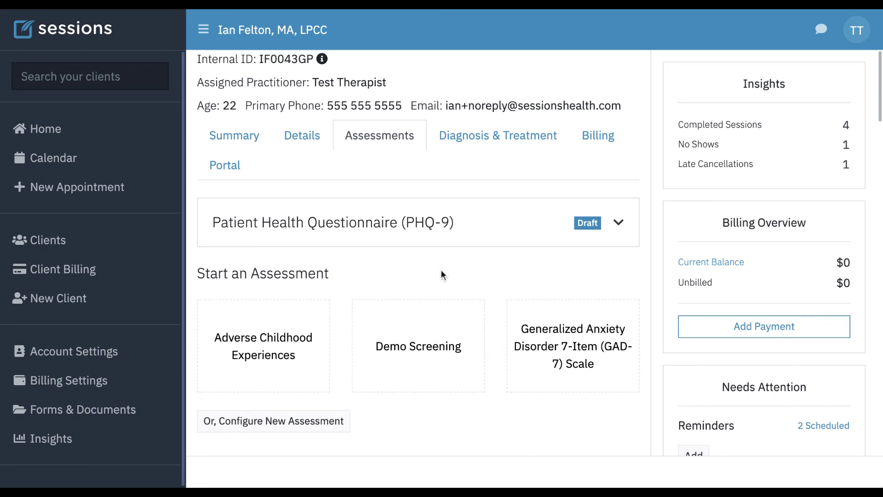
Start an Adverse Childhood Experiences draft and bring up its share confirmation.
click(276, 339)
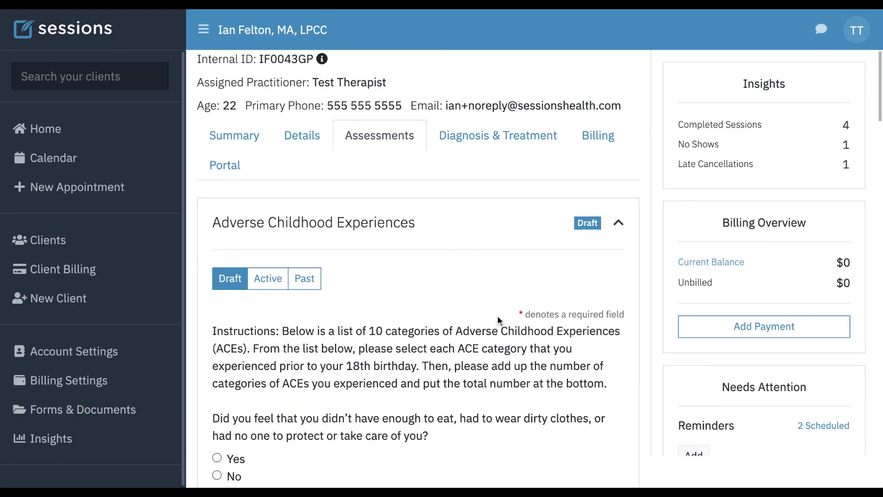
scroll(497, 316, down, 10)
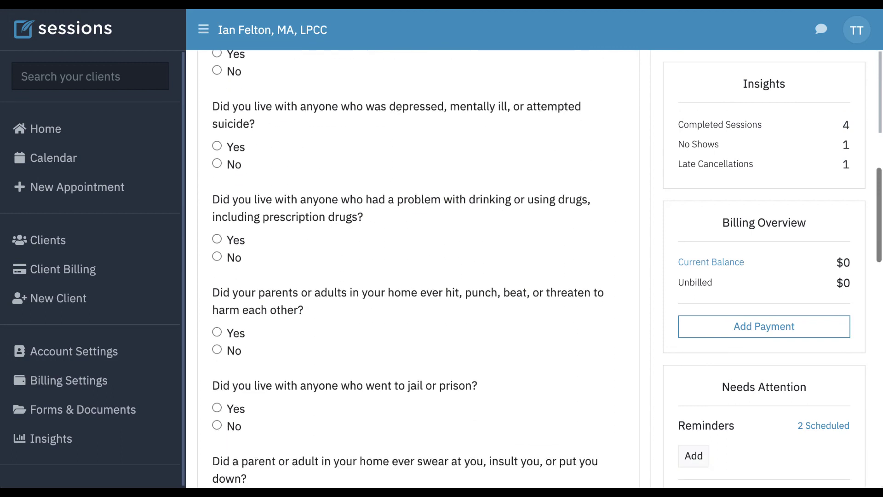
scroll(498, 315, down, 12)
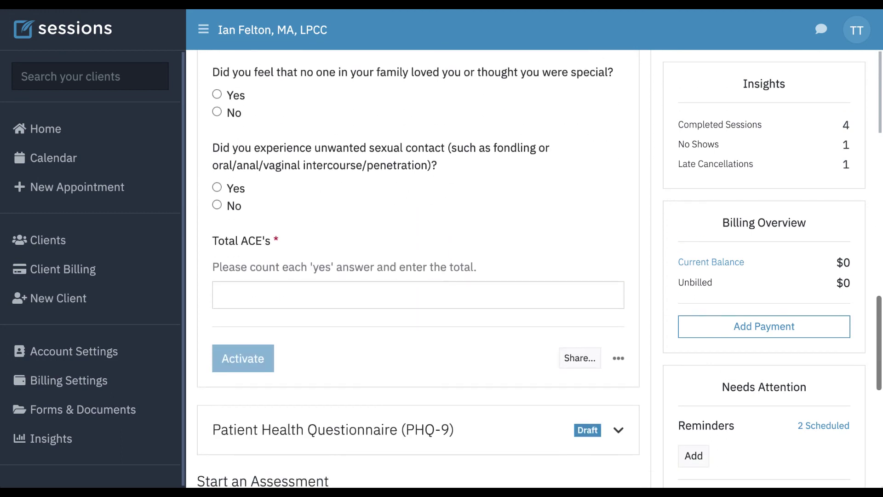
click(579, 359)
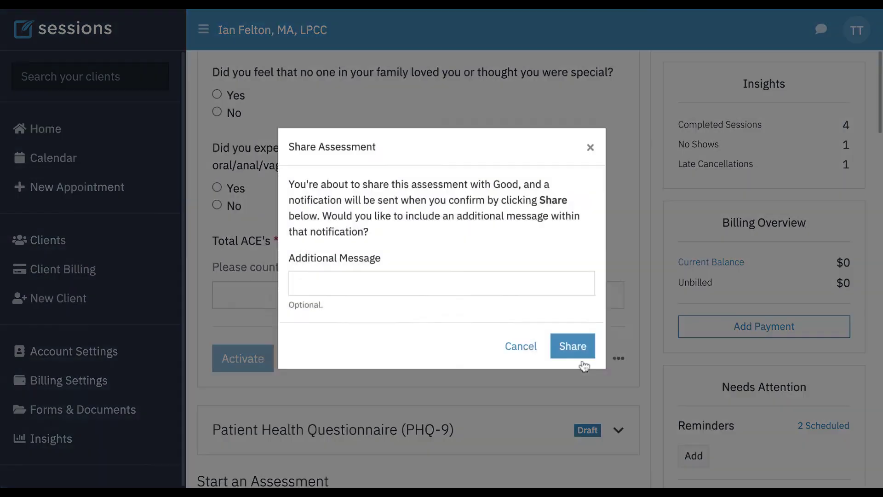
Share the ACE assessment with the note 'Please fill out and sign.'.
click(361, 288)
text(Please)
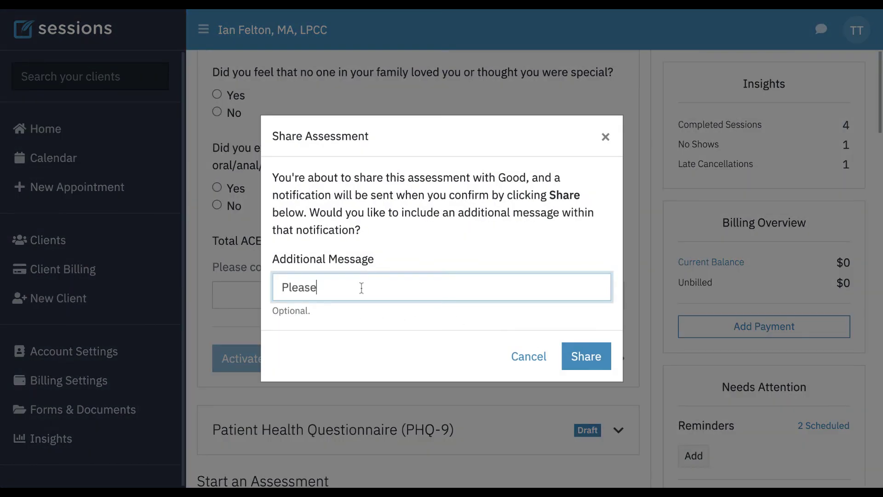
text( fill out and sign.)
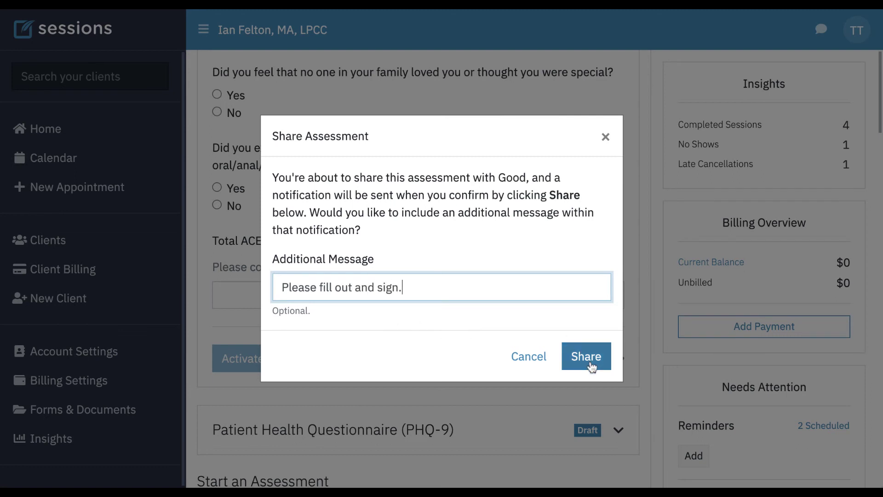
click(591, 366)
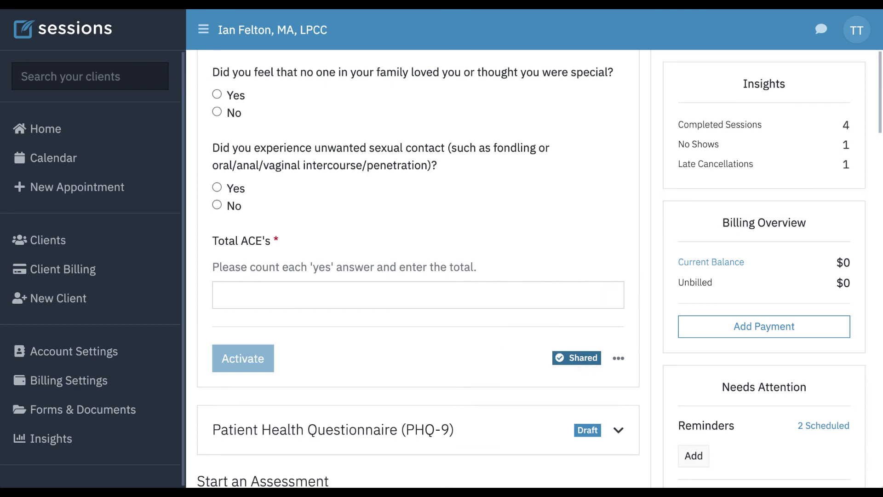
Scroll through the shared Adverse Childhood Experiences form to review it.
scroll(417, 269, up, 2)
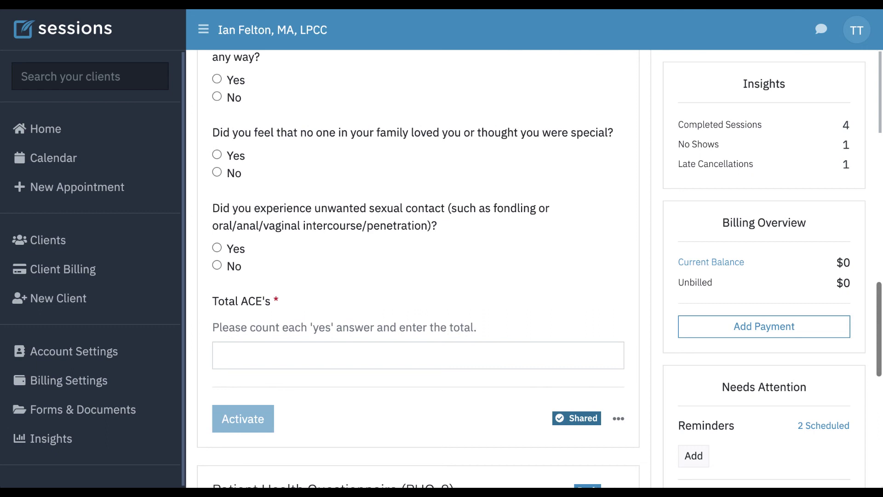
scroll(418, 269, up, 10)
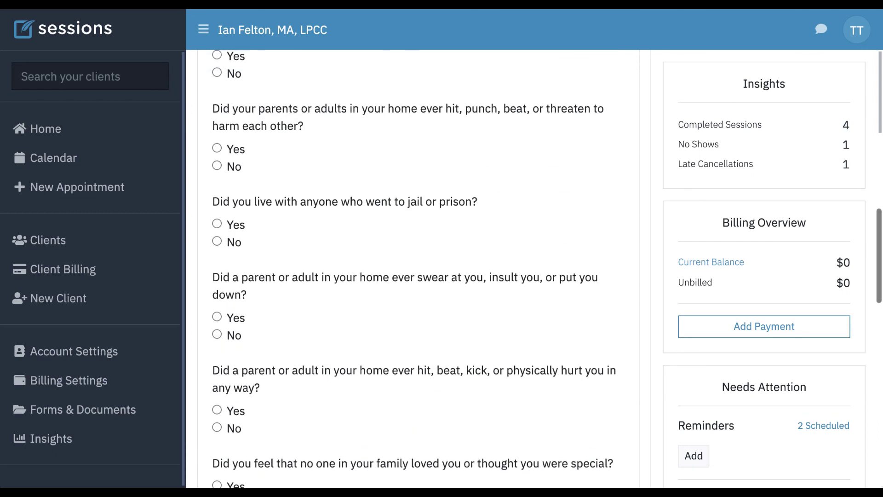
scroll(418, 269, up, 3)
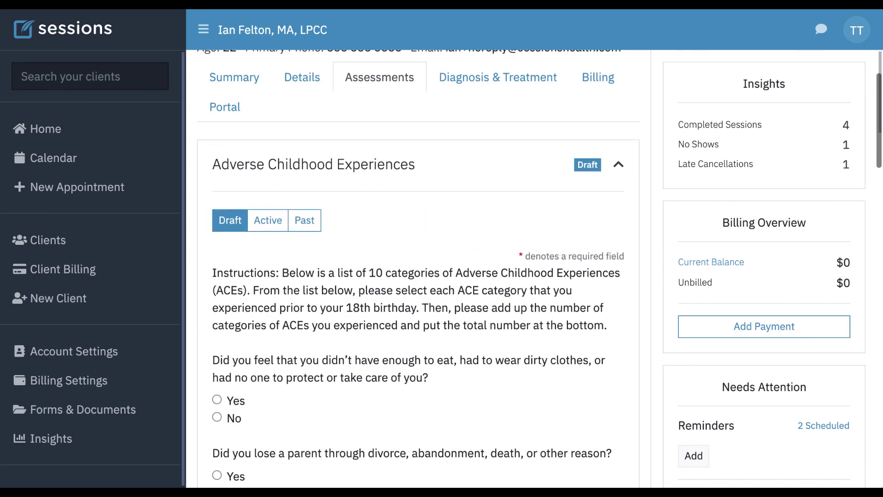
scroll(418, 269, down, 8)
scroll(418, 269, down, 12)
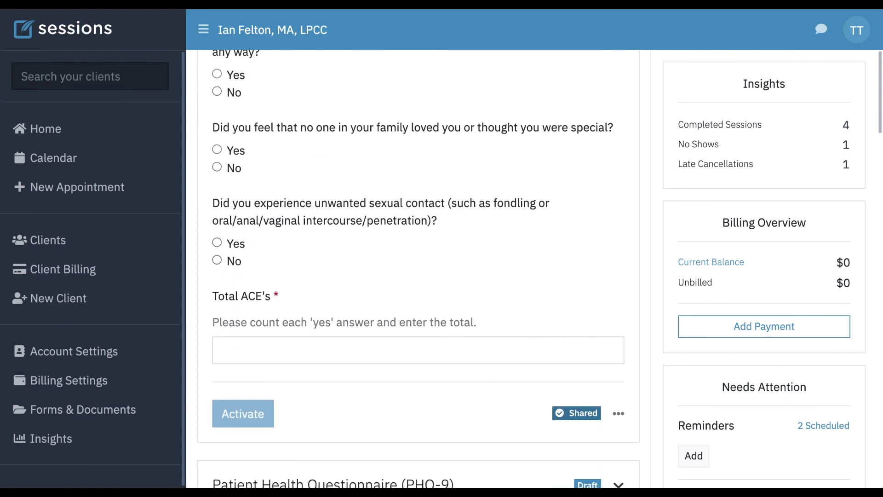
scroll(418, 269, up, 12)
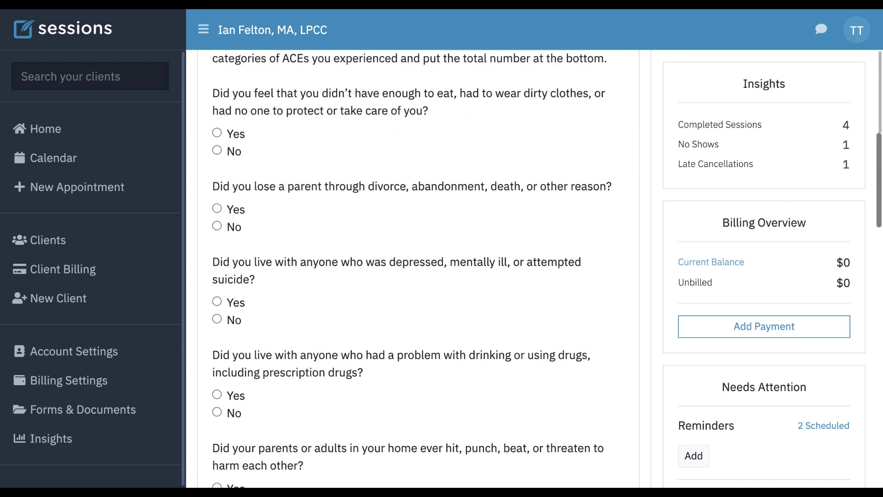
scroll(380, 242, up, 2)
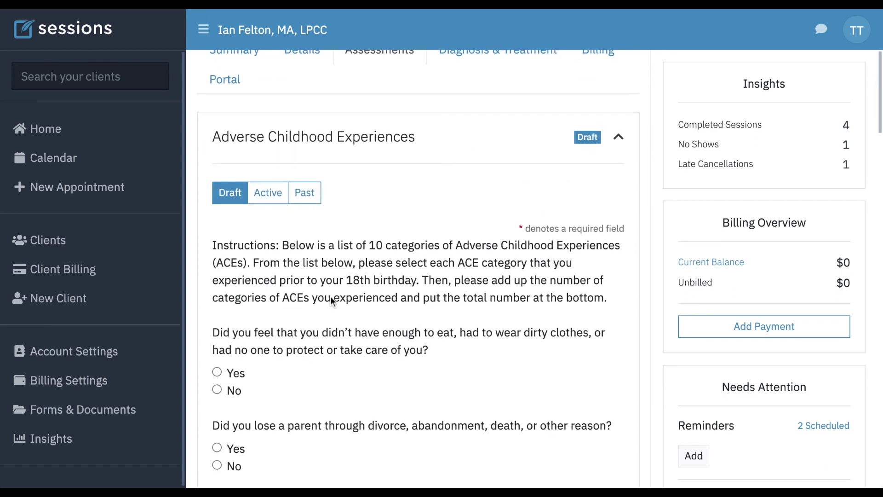
scroll(380, 301, down, 15)
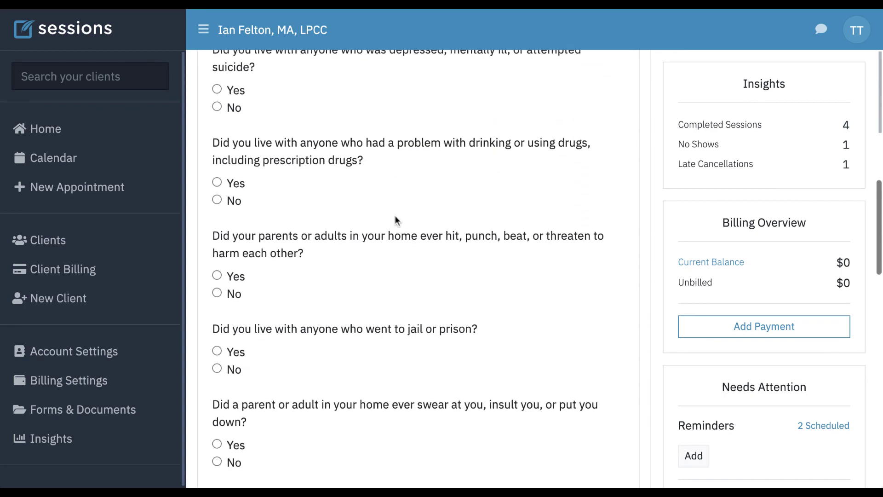
scroll(395, 216, down, 5)
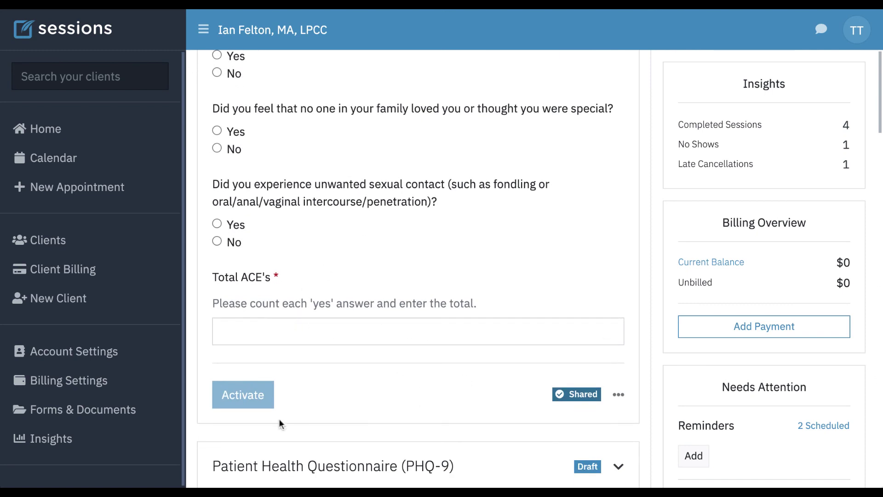
scroll(463, 364, up, 20)
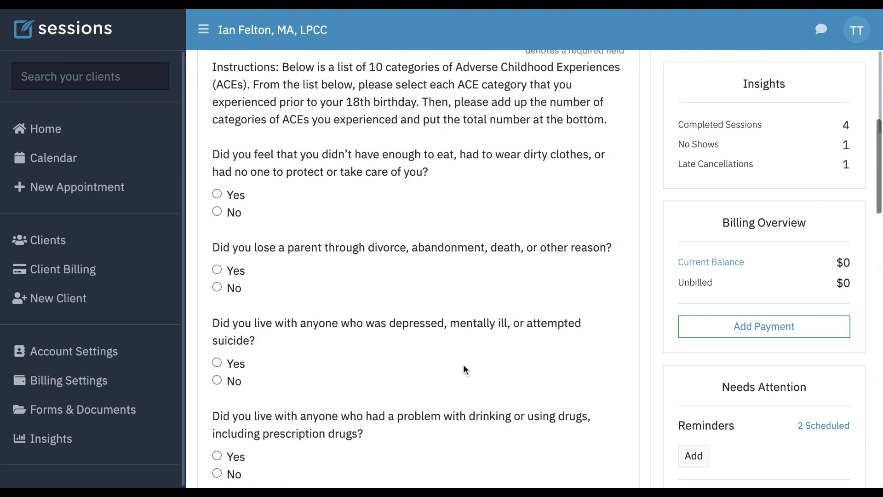
Switch the ACE panel to Active, confirming no active assessment exists yet.
click(275, 198)
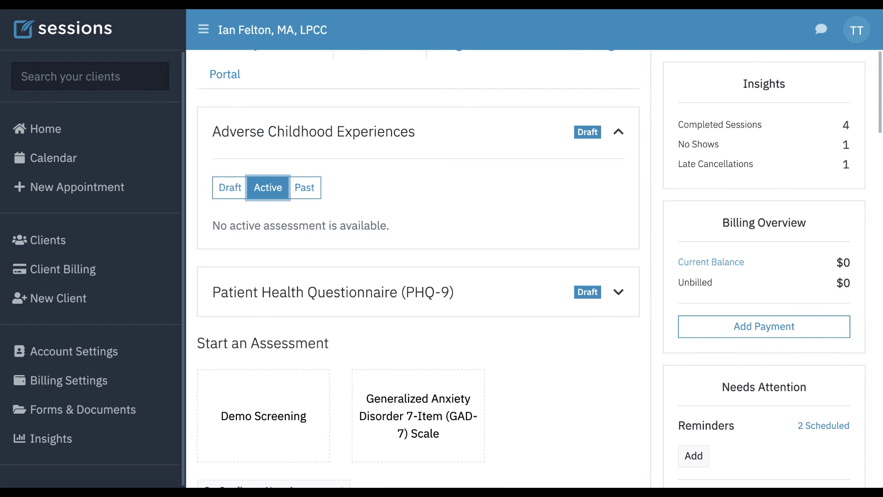
scroll(414, 276, up, 3)
scroll(414, 276, down, 2)
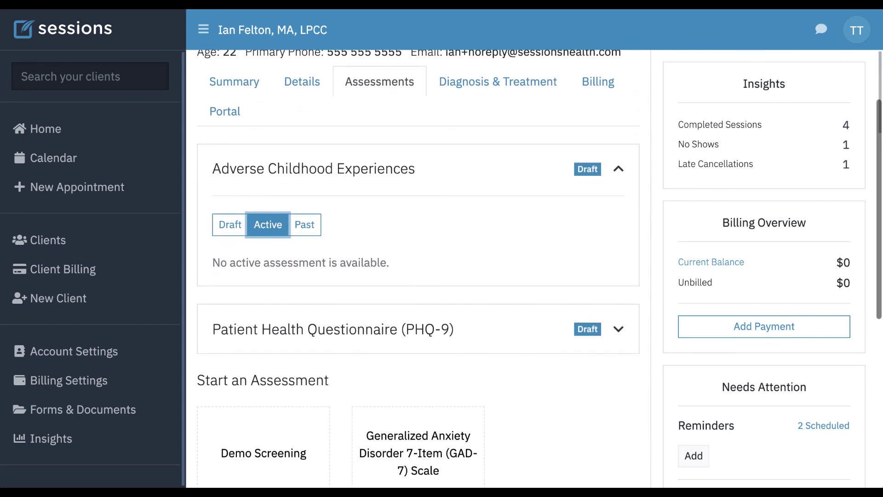
scroll(414, 277, down, 2)
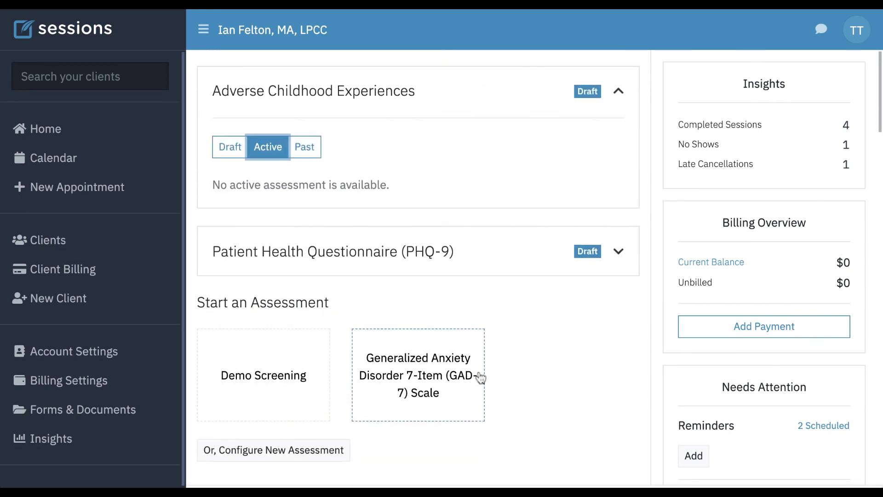